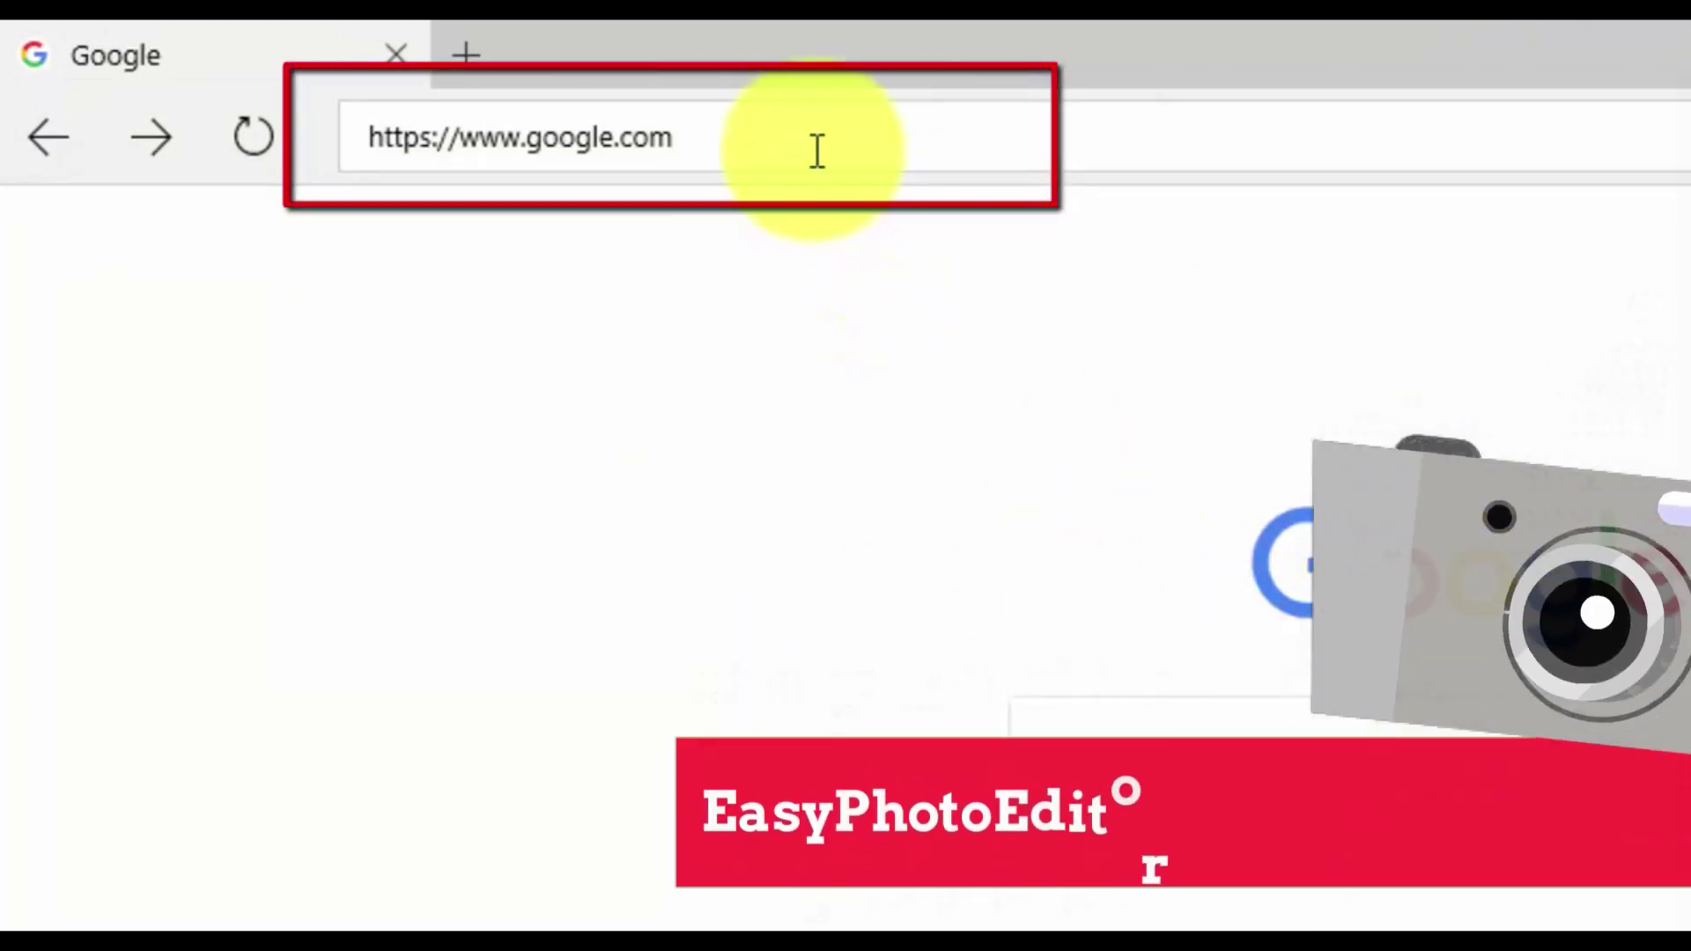
Step: Visit easyphotoeditor.net, order through to checkout, then open Photo_2.jpg with Cut-Out tools shown
left_click(816, 149)
type("easyphotoeditor.net/")
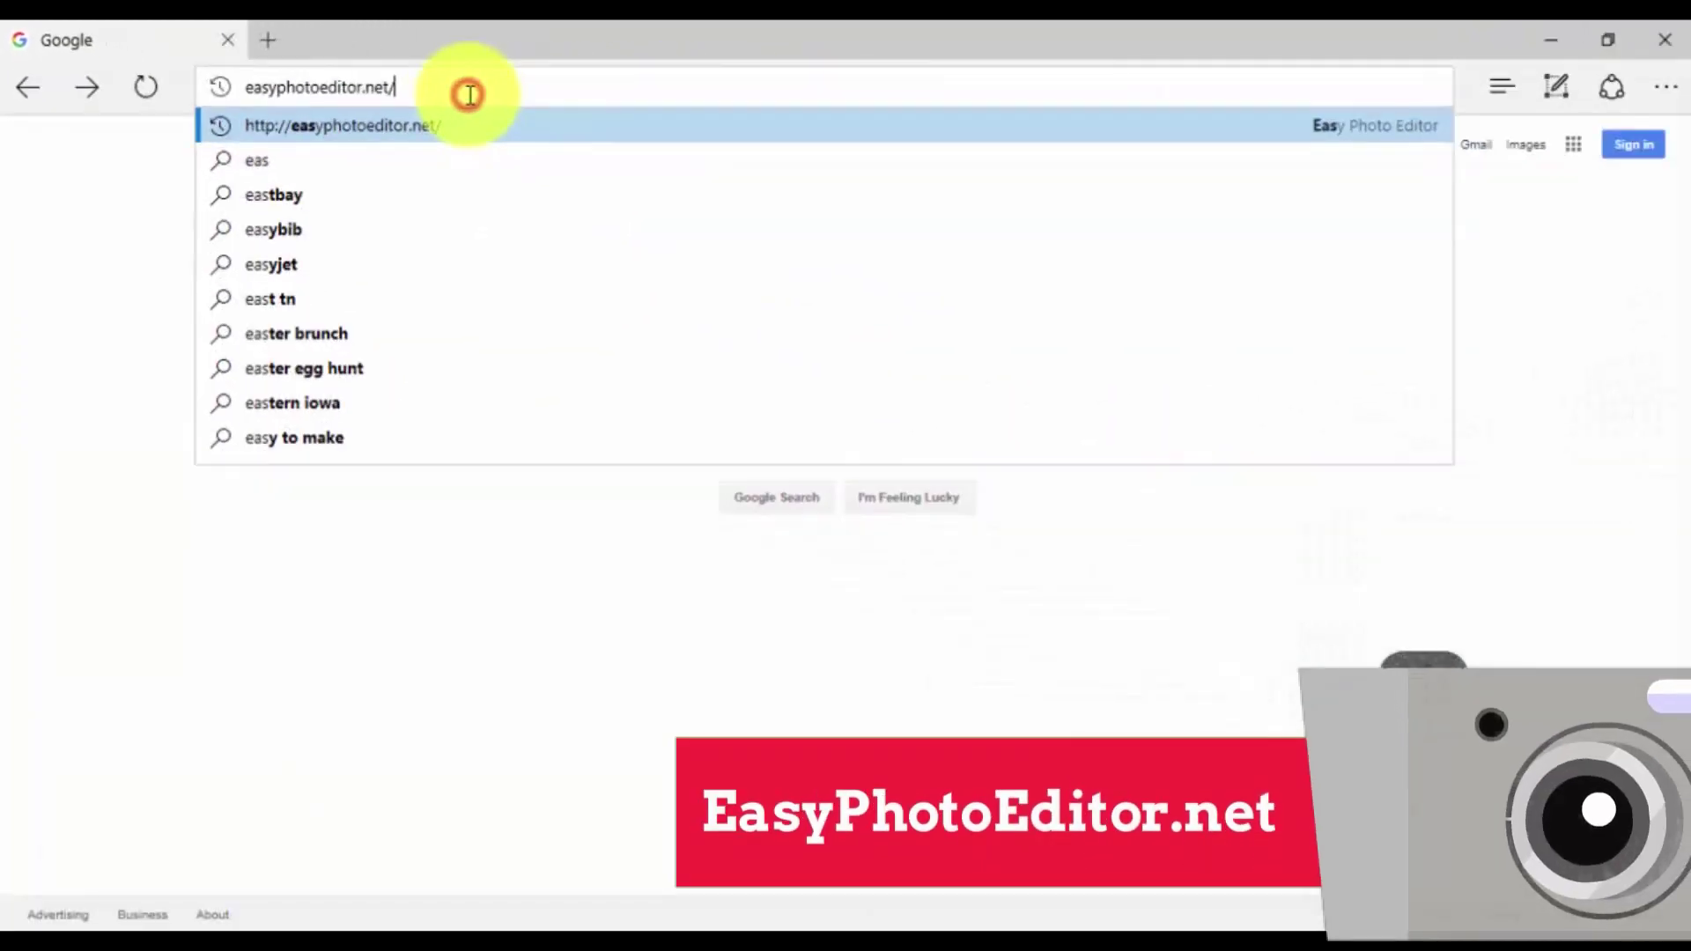
key("Return")
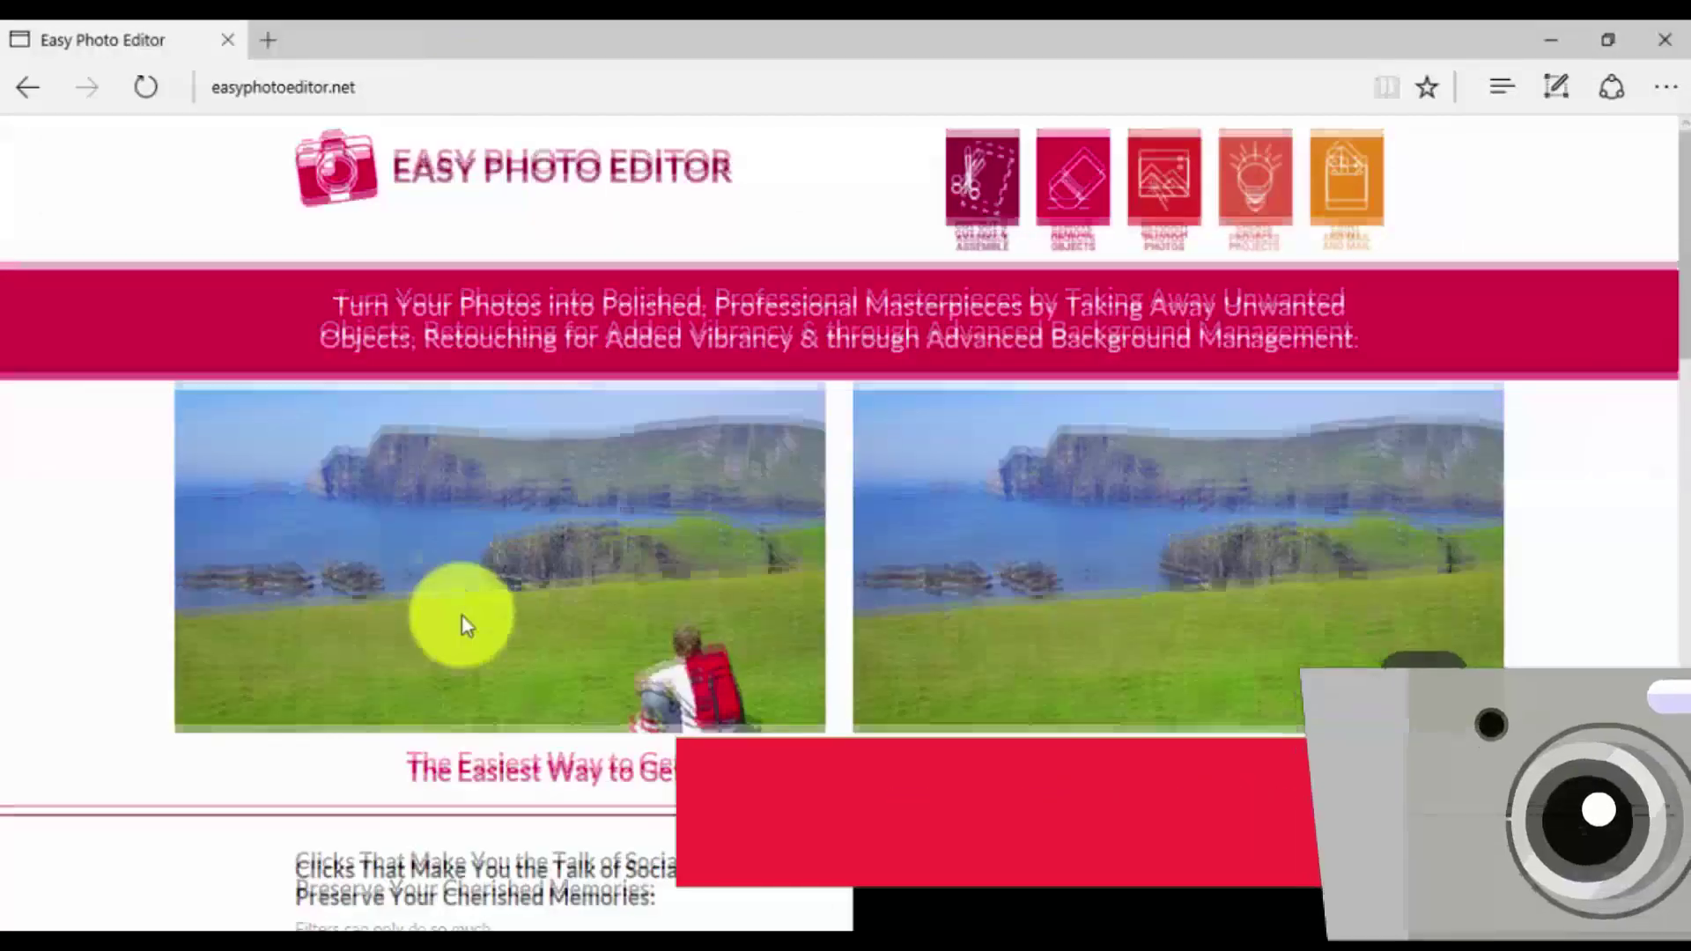
scroll(462, 634, "down", 3)
scroll(463, 641, "down", 3)
left_click(1097, 843)
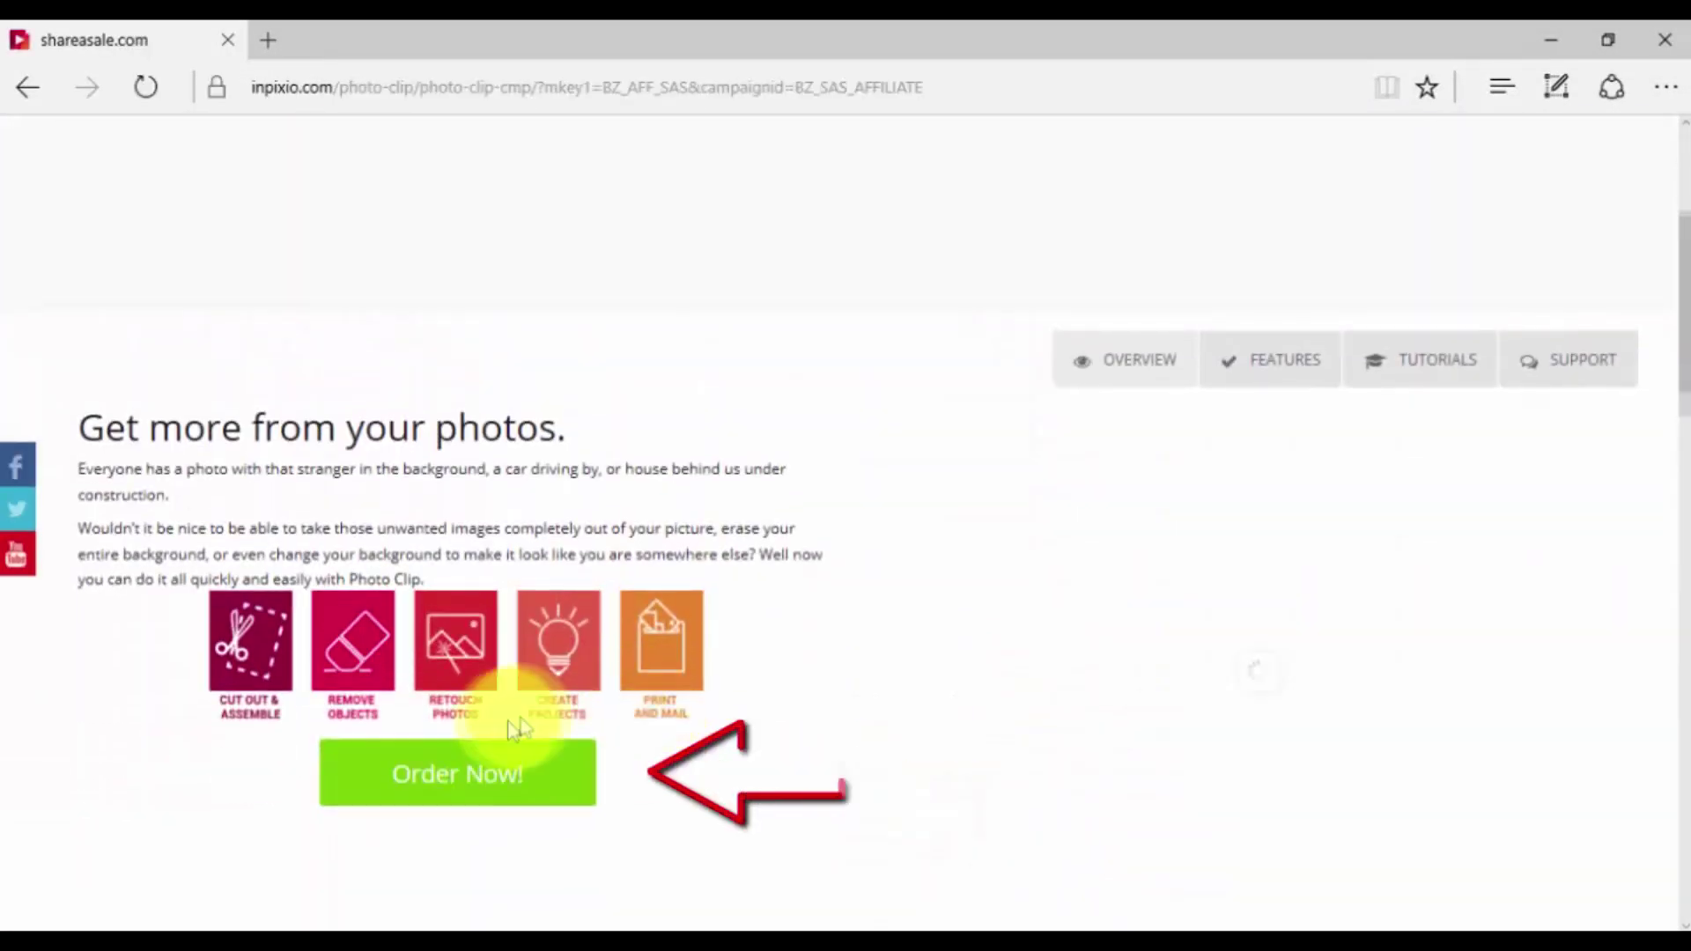
left_click(442, 780)
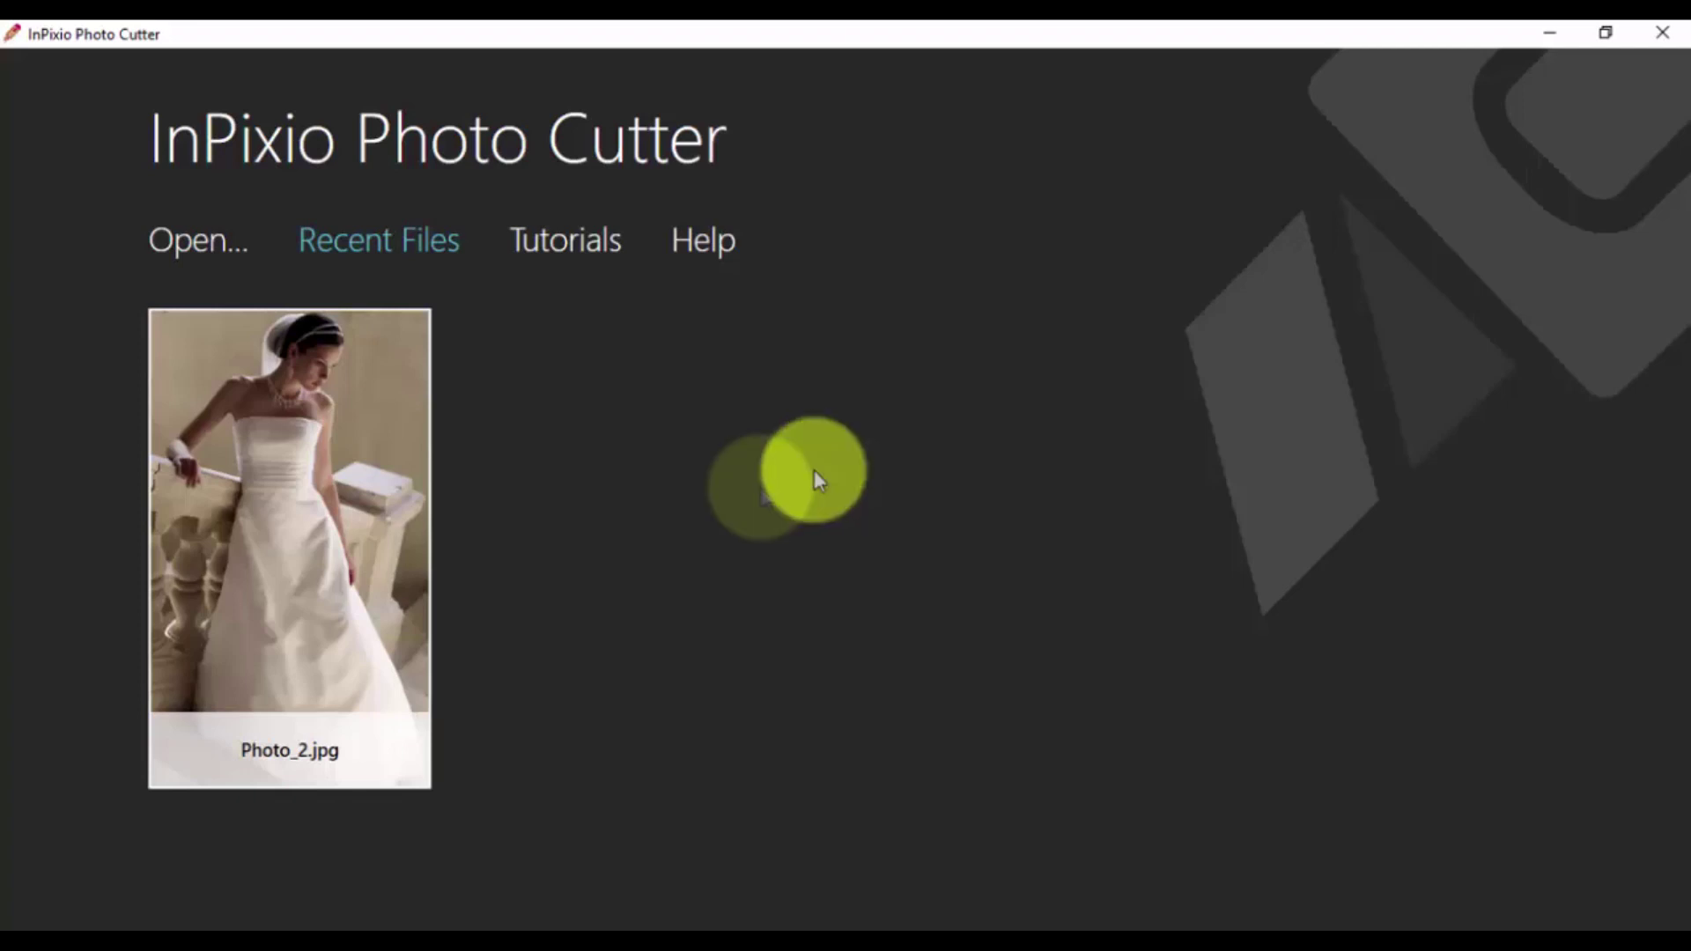
left_click(359, 547)
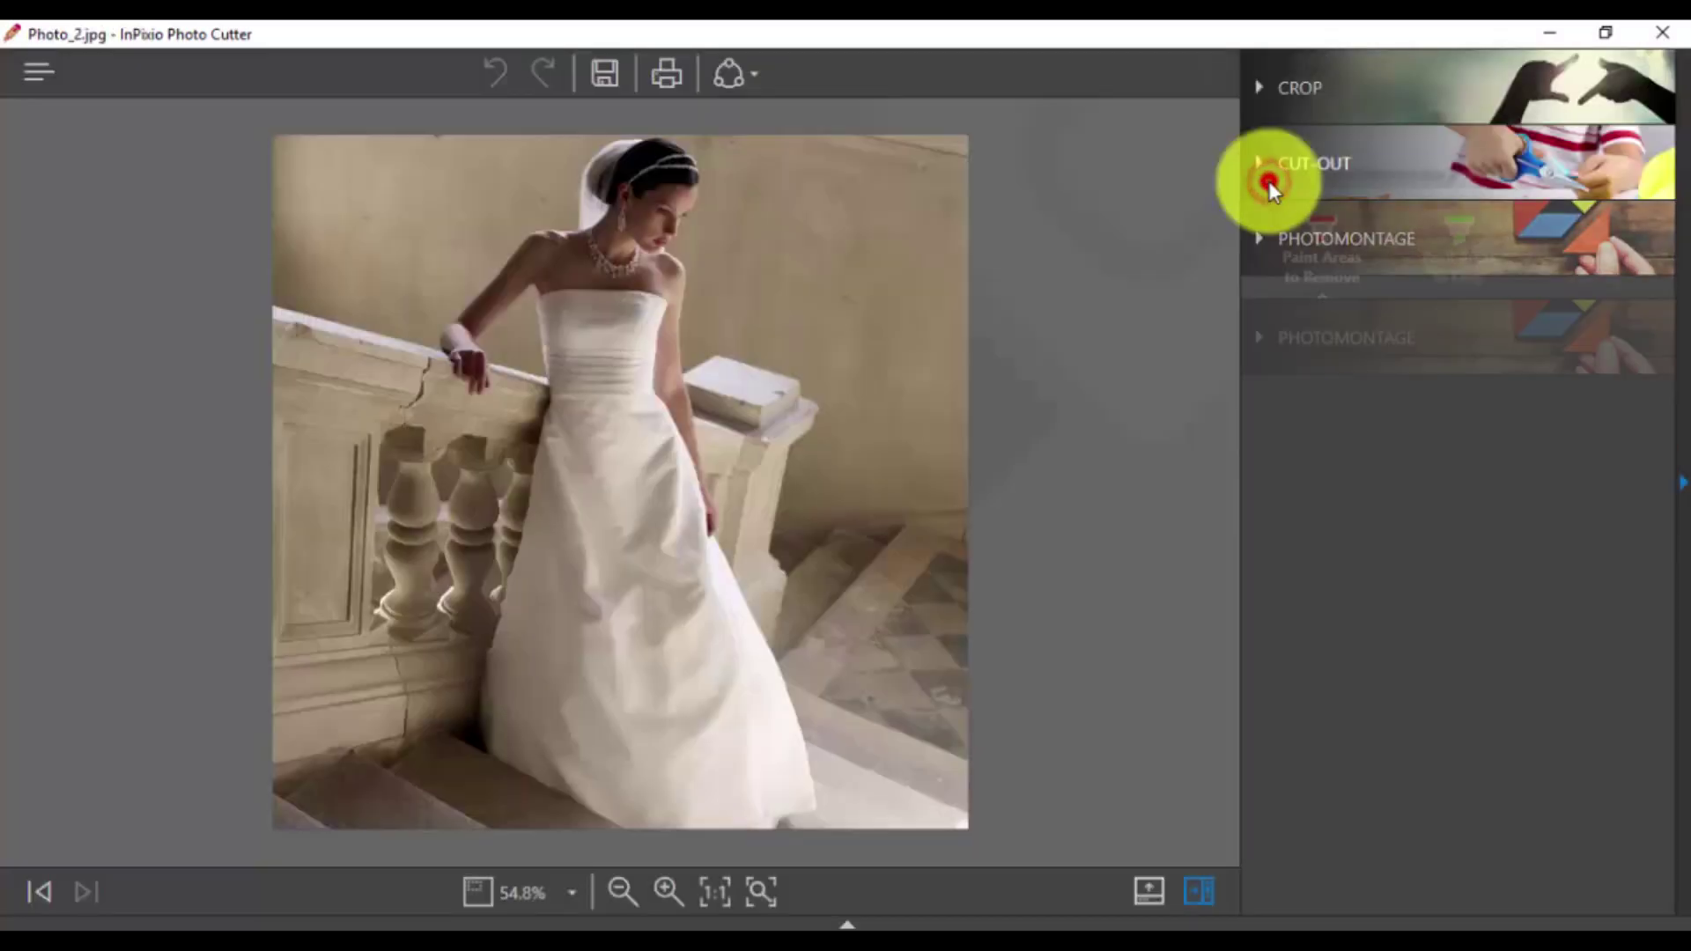
left_click(1323, 244)
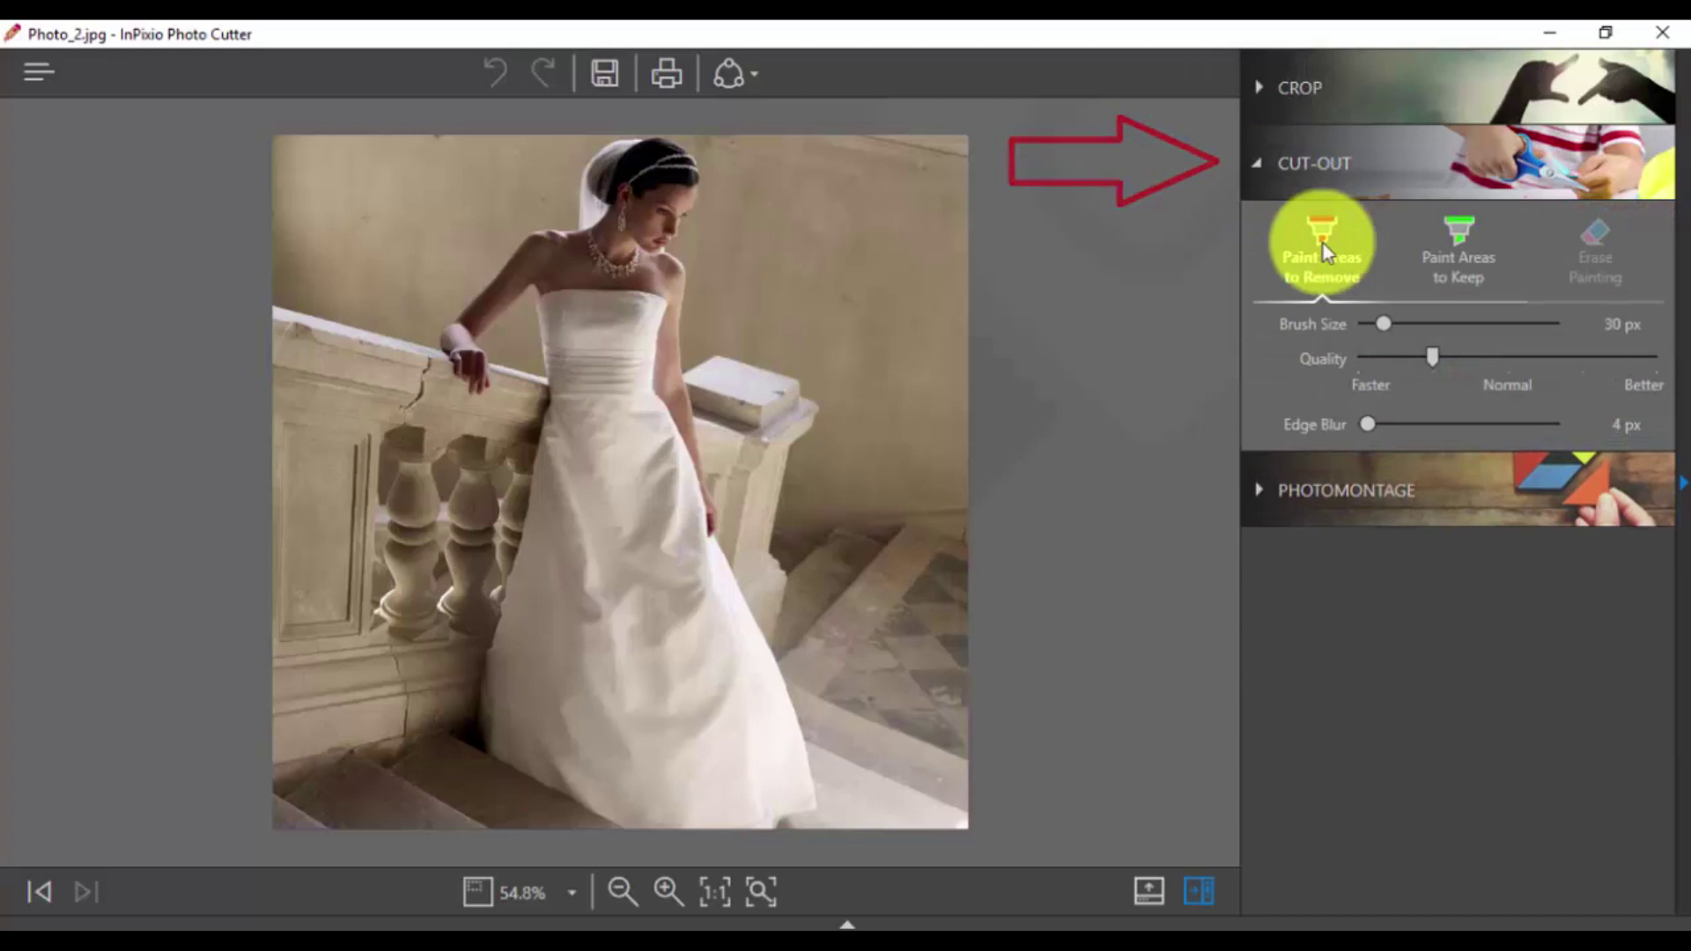
Step: Mark the wall, bottom steps and balustrade up to the veil for removal
mouse_move(739, 179)
left_mouse_down()
mouse_move(923, 690)
mouse_move(872, 804)
left_mouse_up()
left_click_drag(358, 749, 491, 803)
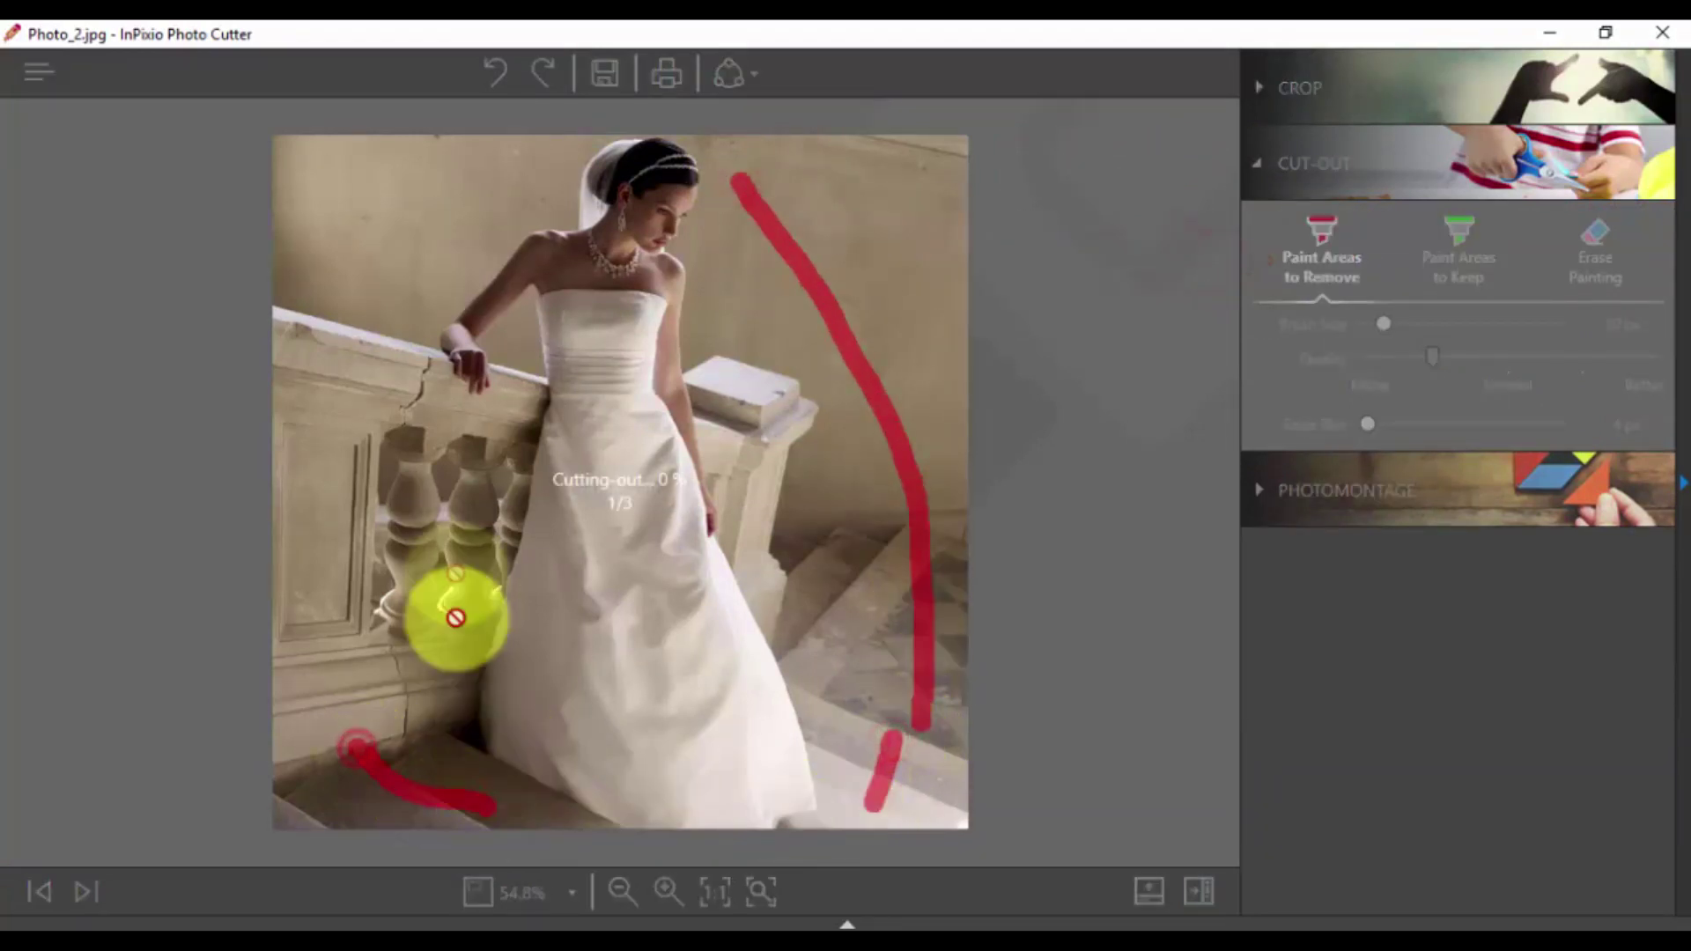
left_click_drag(502, 418, 351, 649)
left_click_drag(325, 448, 510, 151)
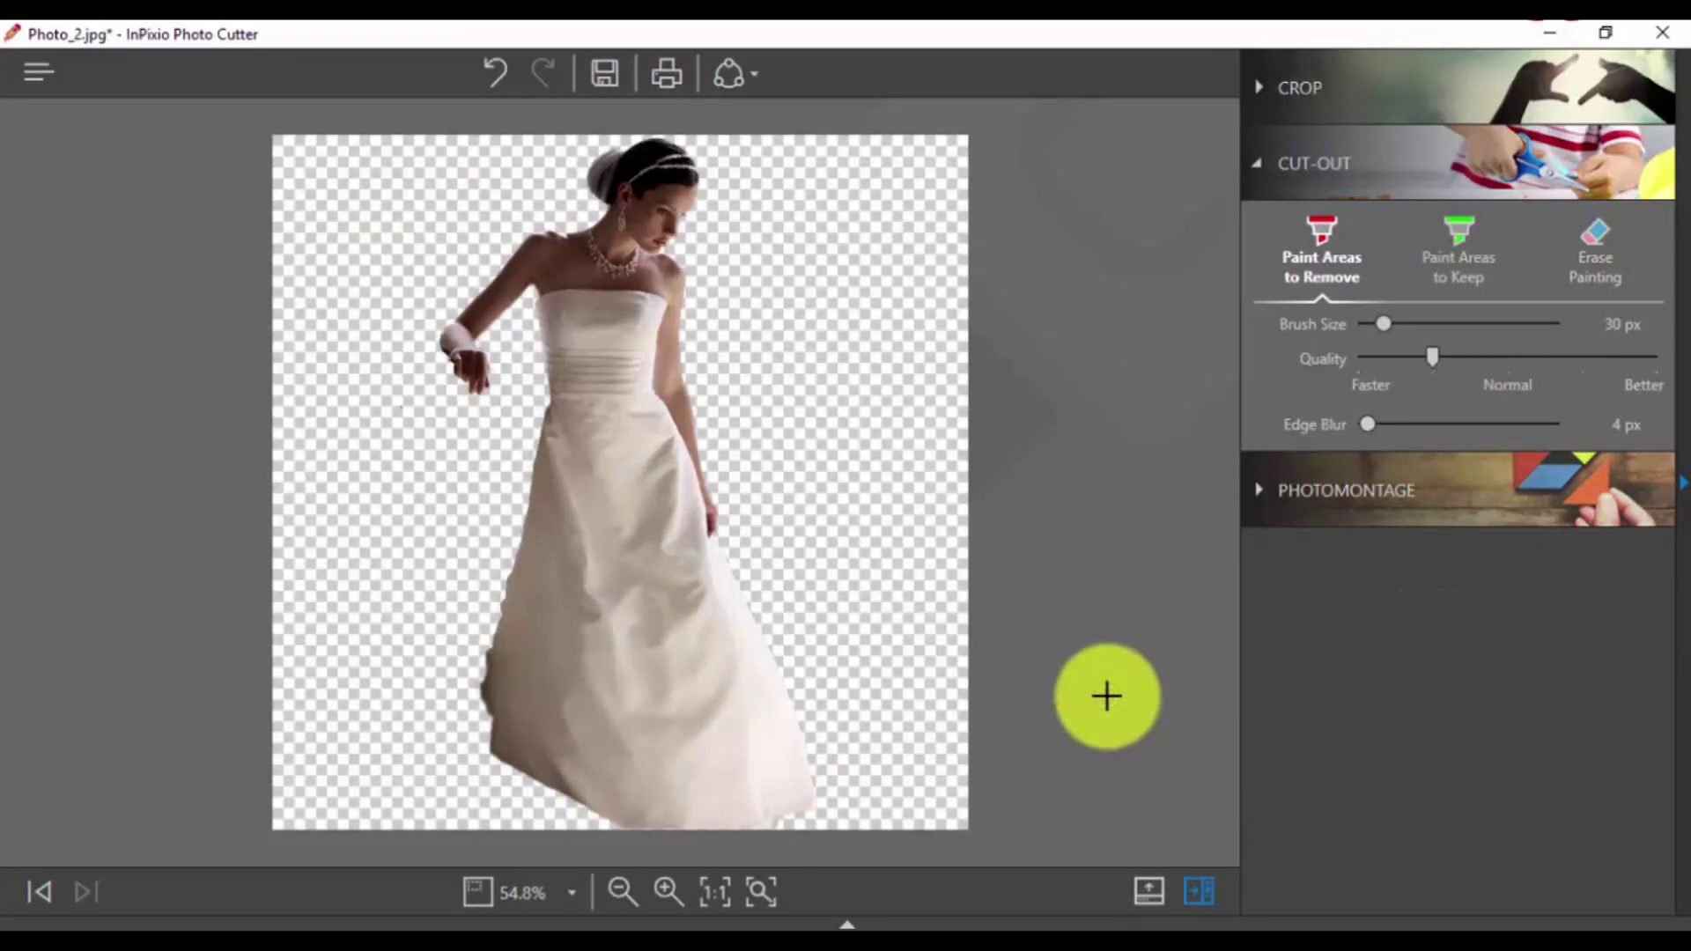
Step: Place the bride on the heart, moon landscape, pink heart tree and dogs backgrounds
left_click(1258, 492)
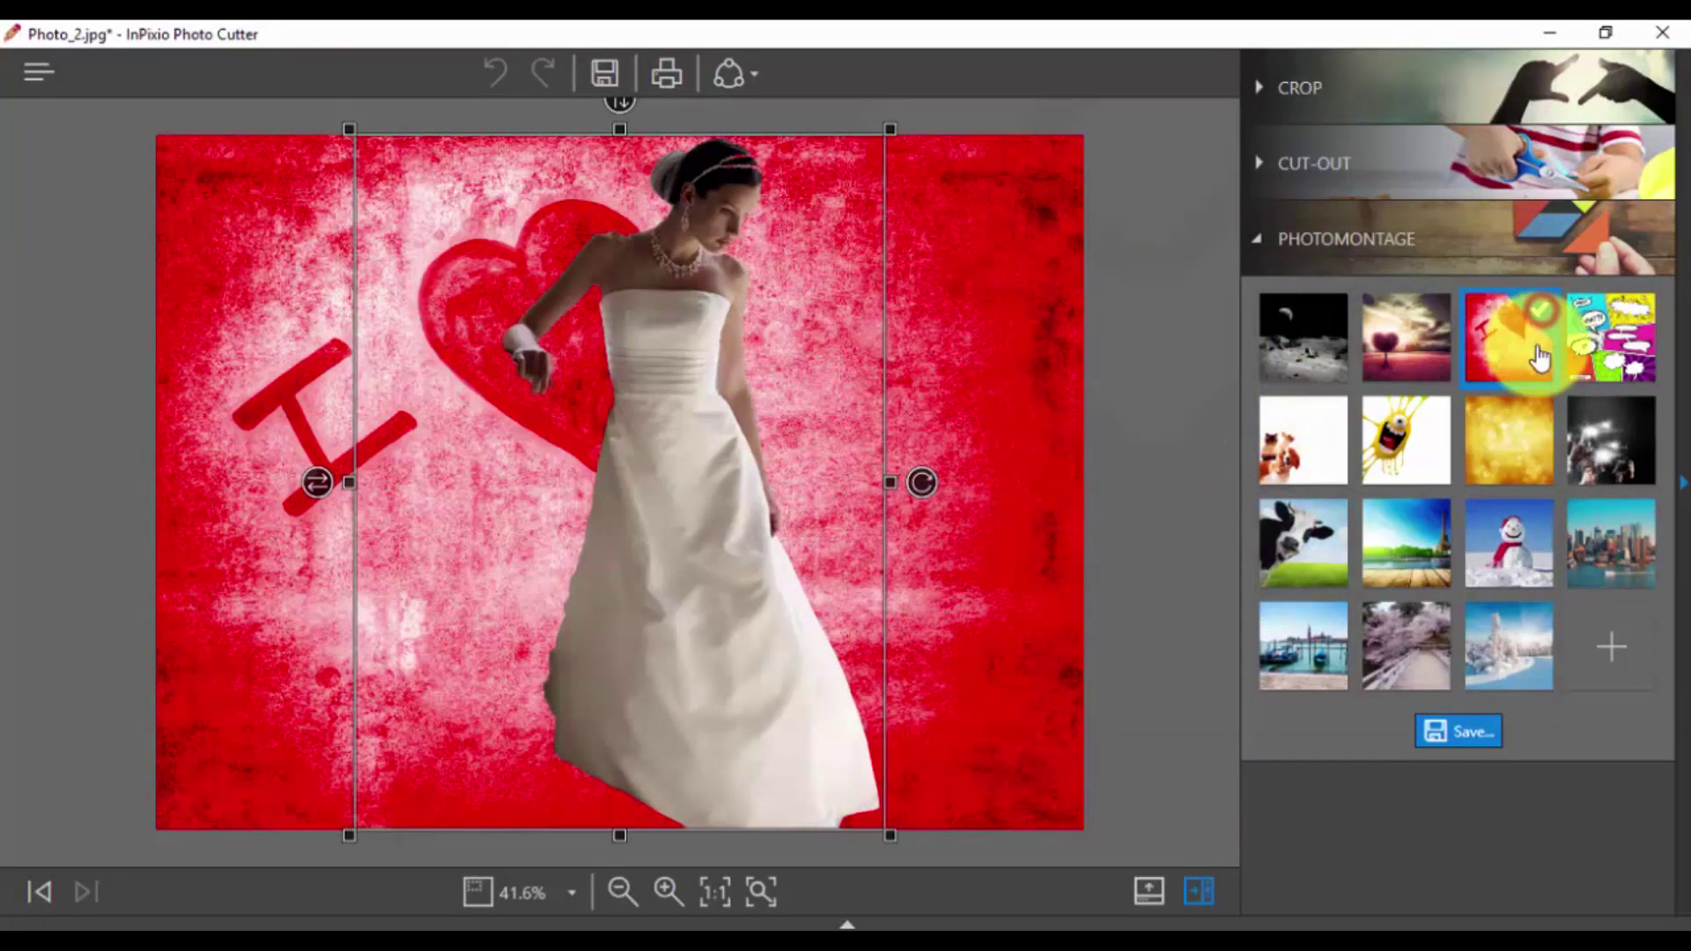
left_click(1335, 342)
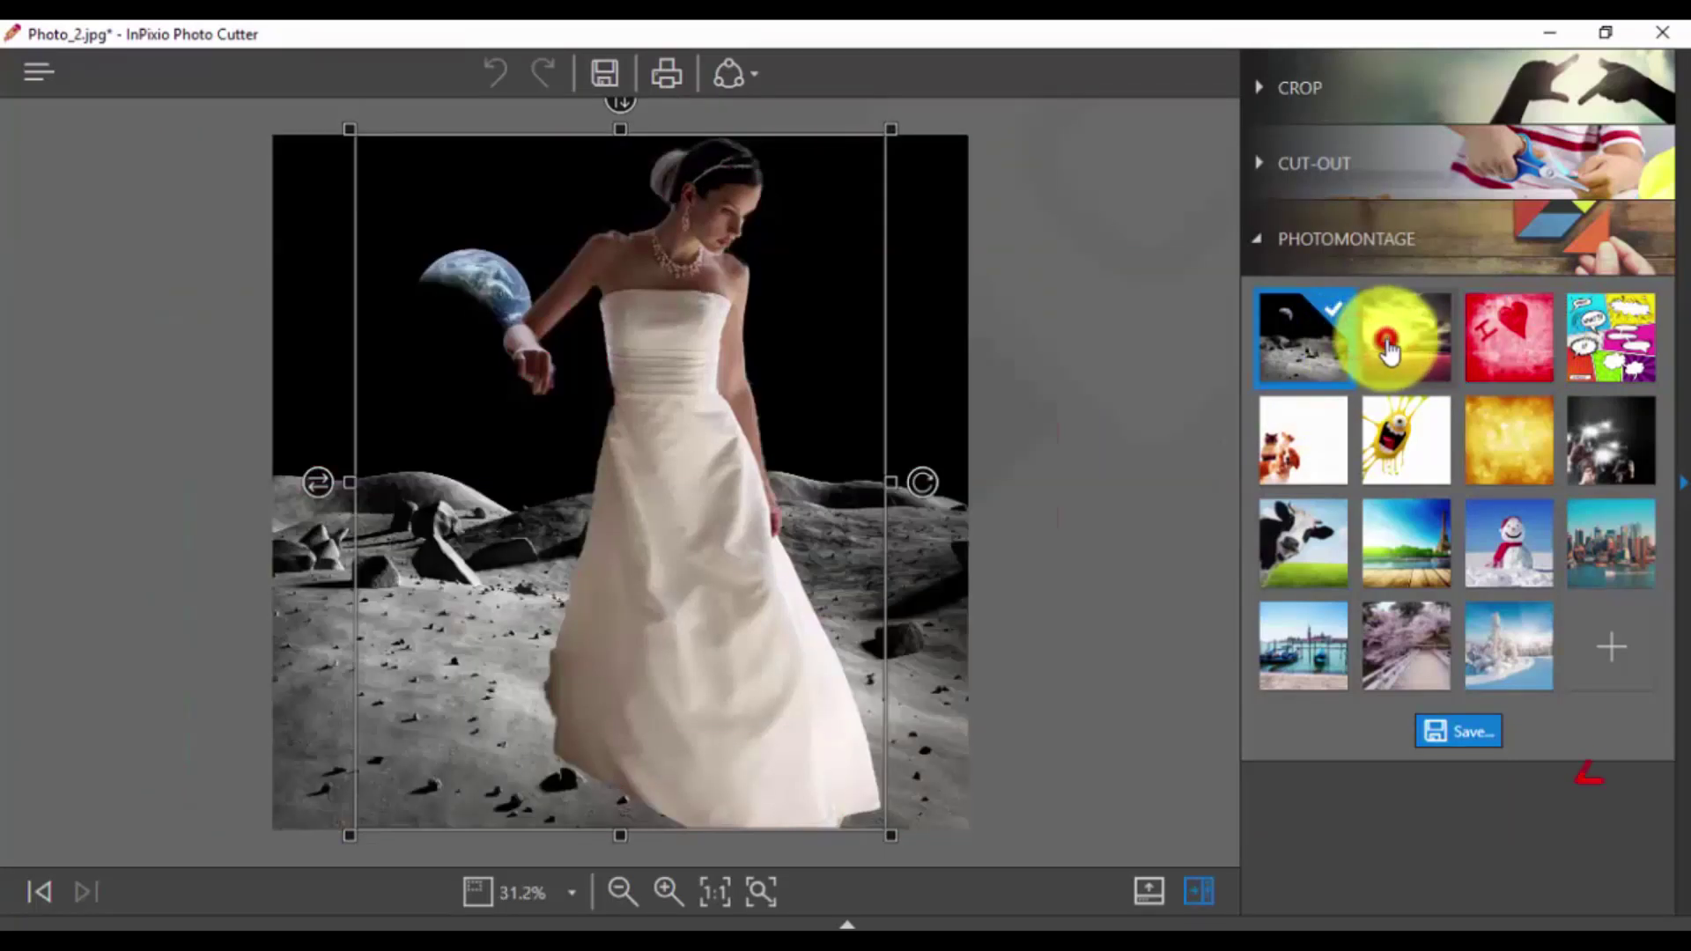
left_click(1388, 347)
left_click(1305, 454)
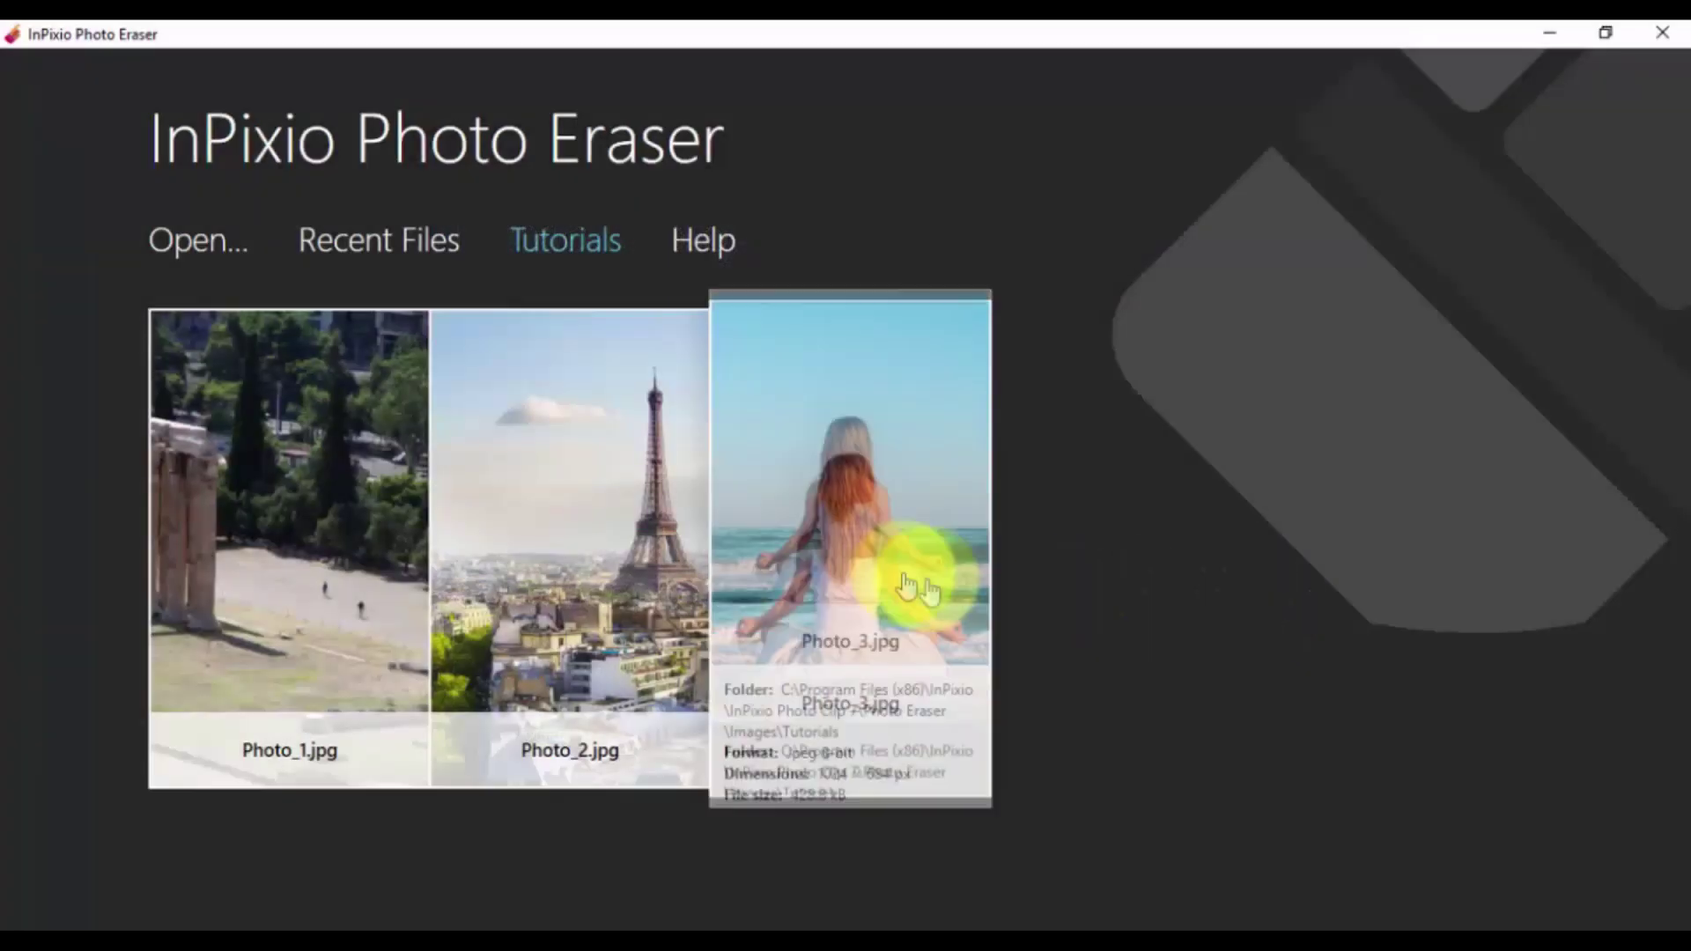
Step: Launch Photo Eraser from the Photo Clip launcher
left_click(907, 571)
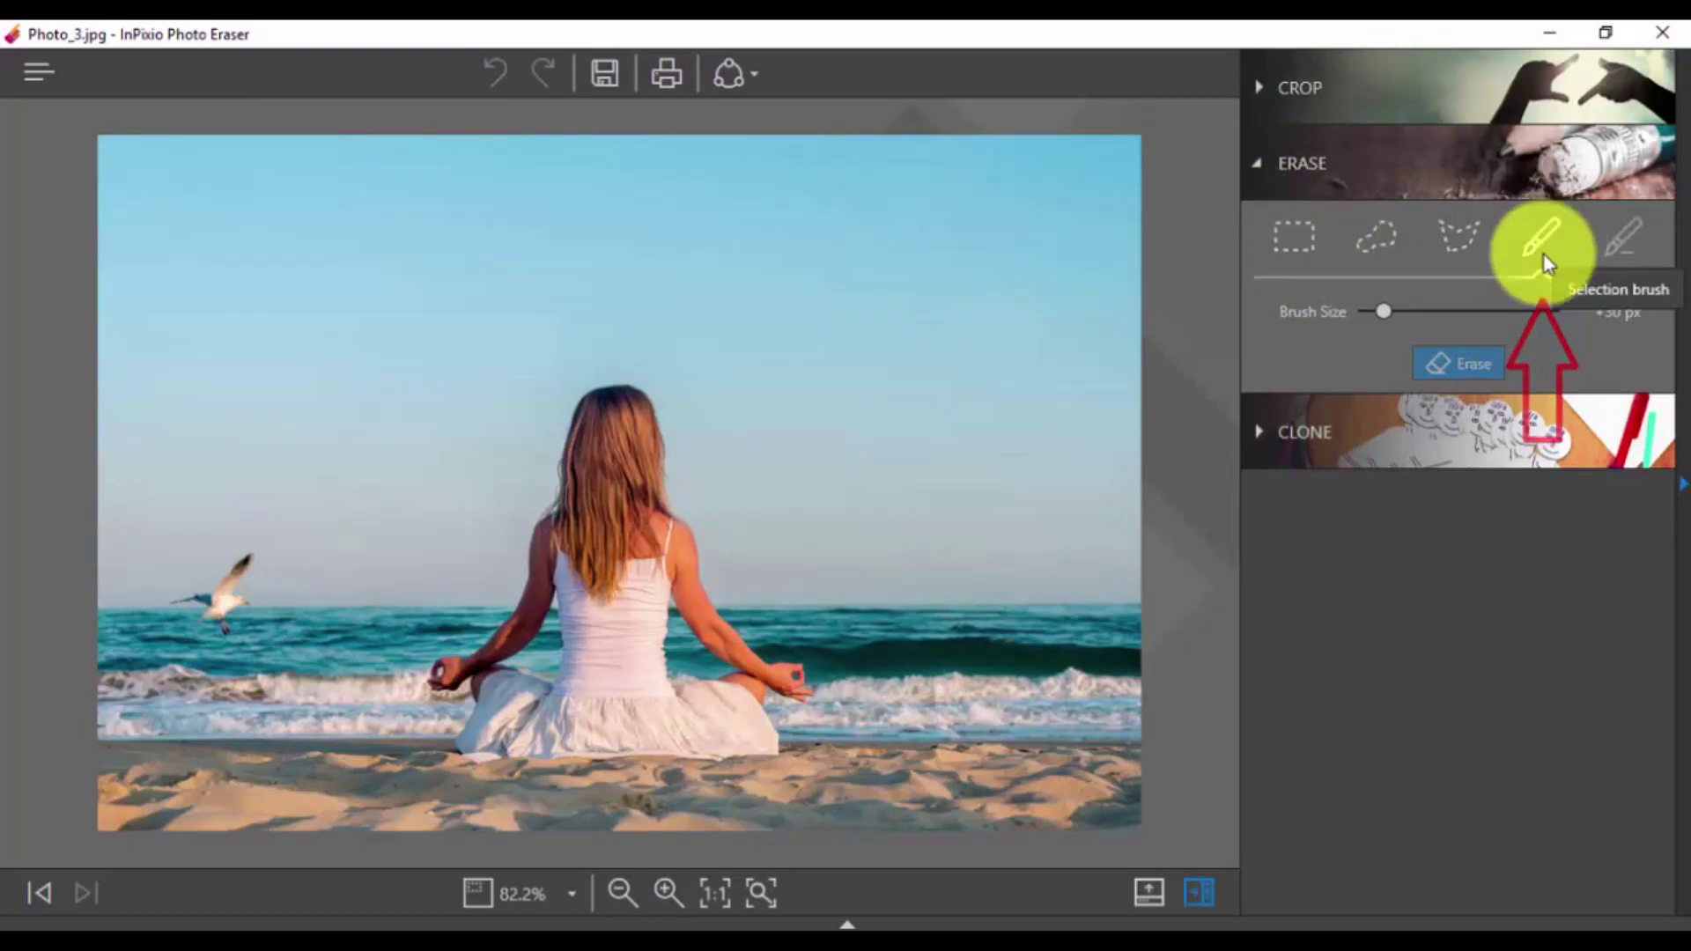
Step: Erase the seagull, then tilt the photo about 5.7° with a 3/2, then 4/3 crop
mouse_move(252, 560)
left_mouse_down()
mouse_move(221, 625)
mouse_move(228, 576)
left_mouse_up()
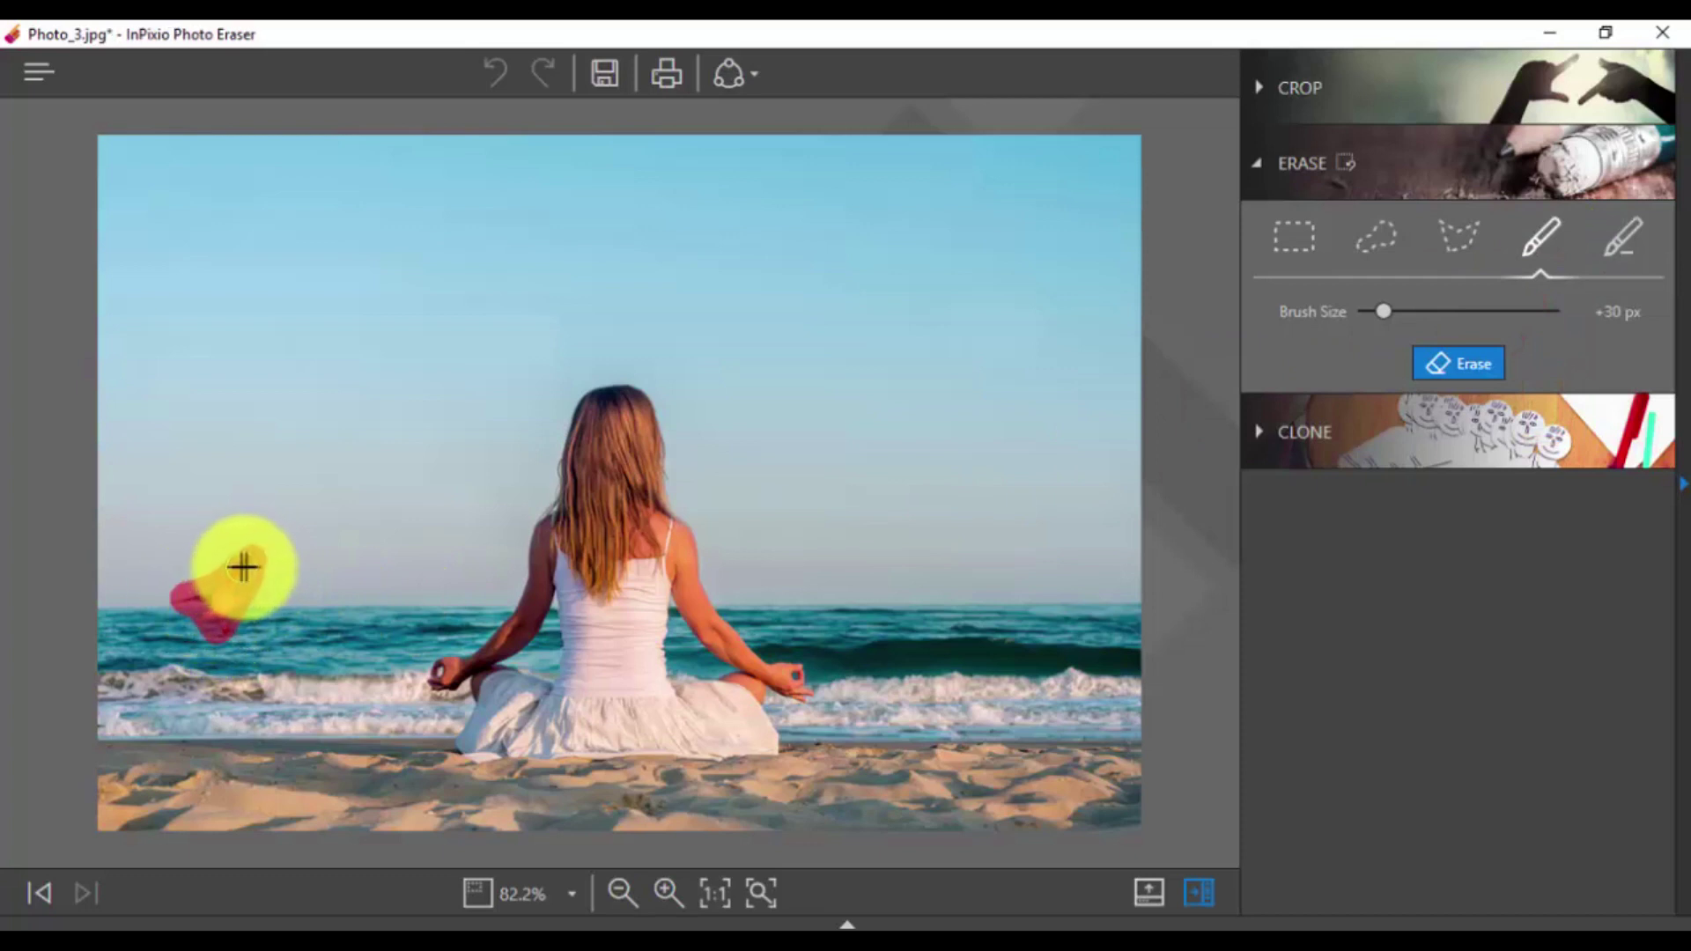
left_click(1427, 370)
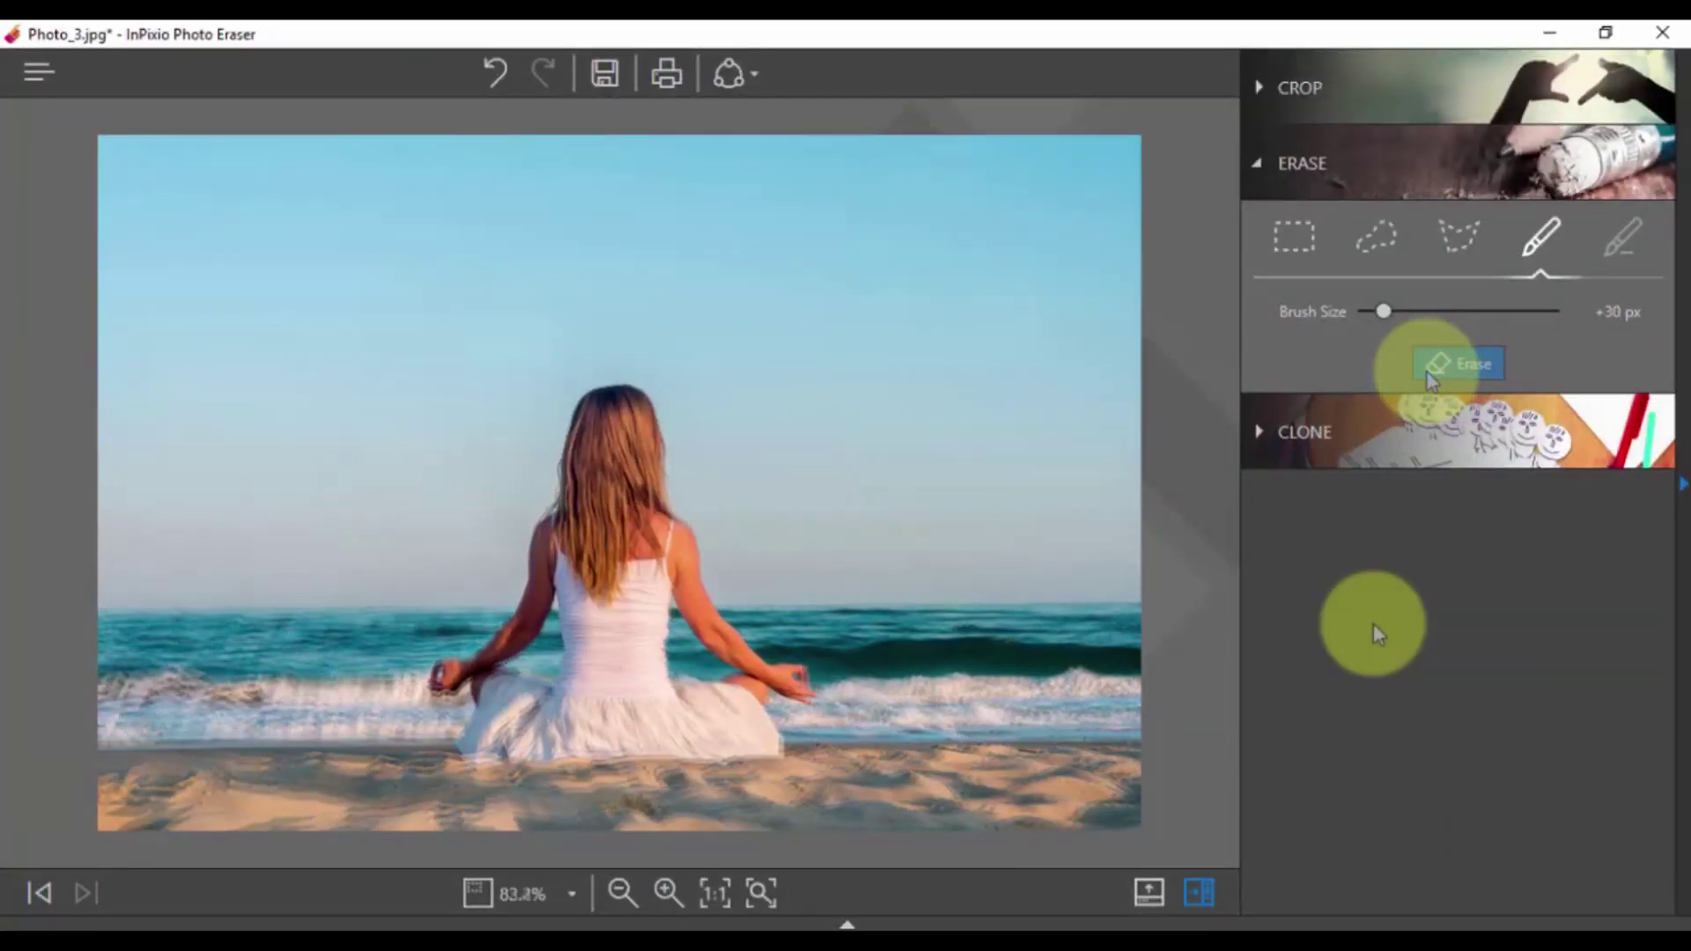
left_click(1346, 93)
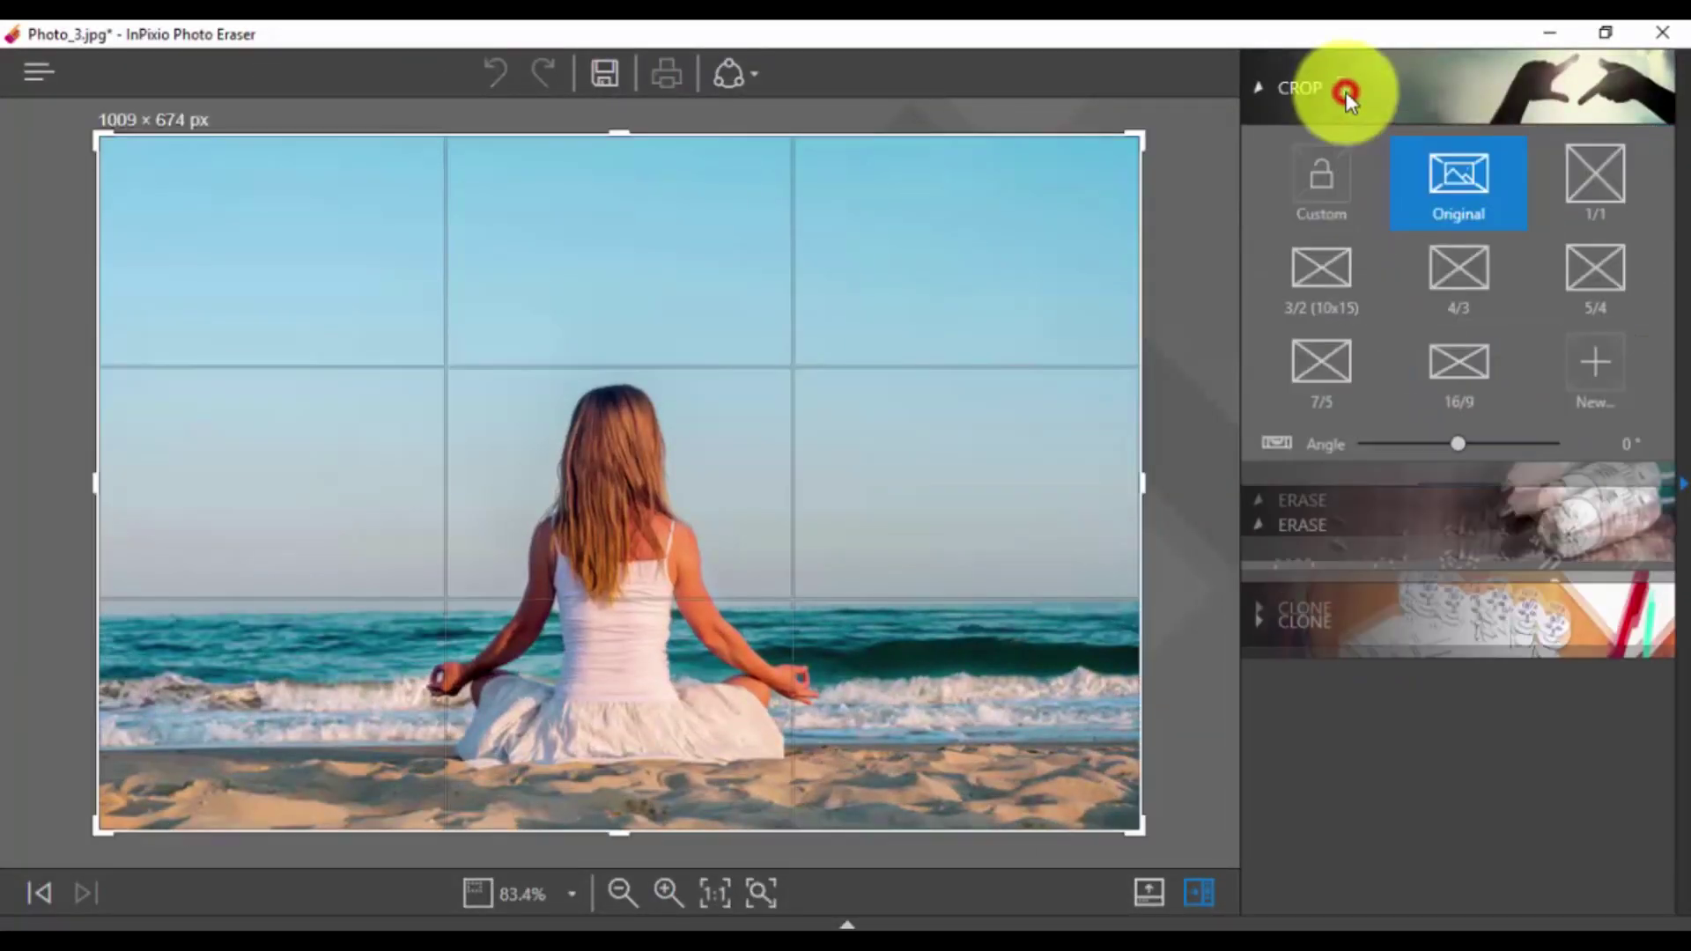
left_click(1343, 255)
left_click_drag(1457, 451, 1470, 452)
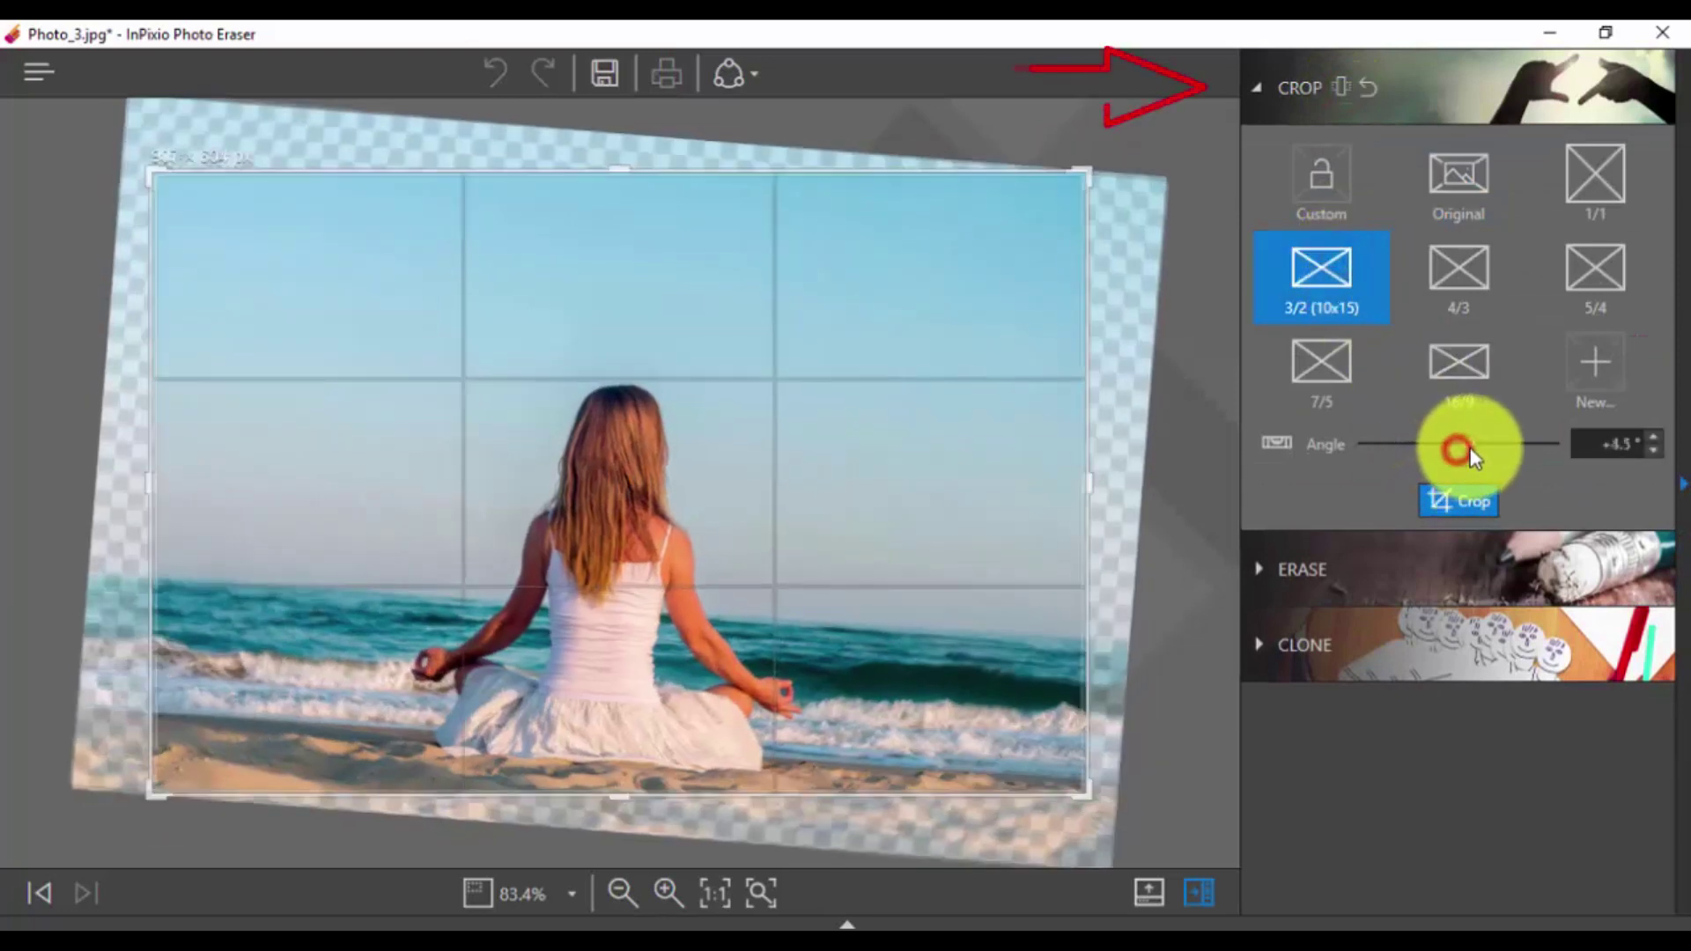
left_click(1468, 293)
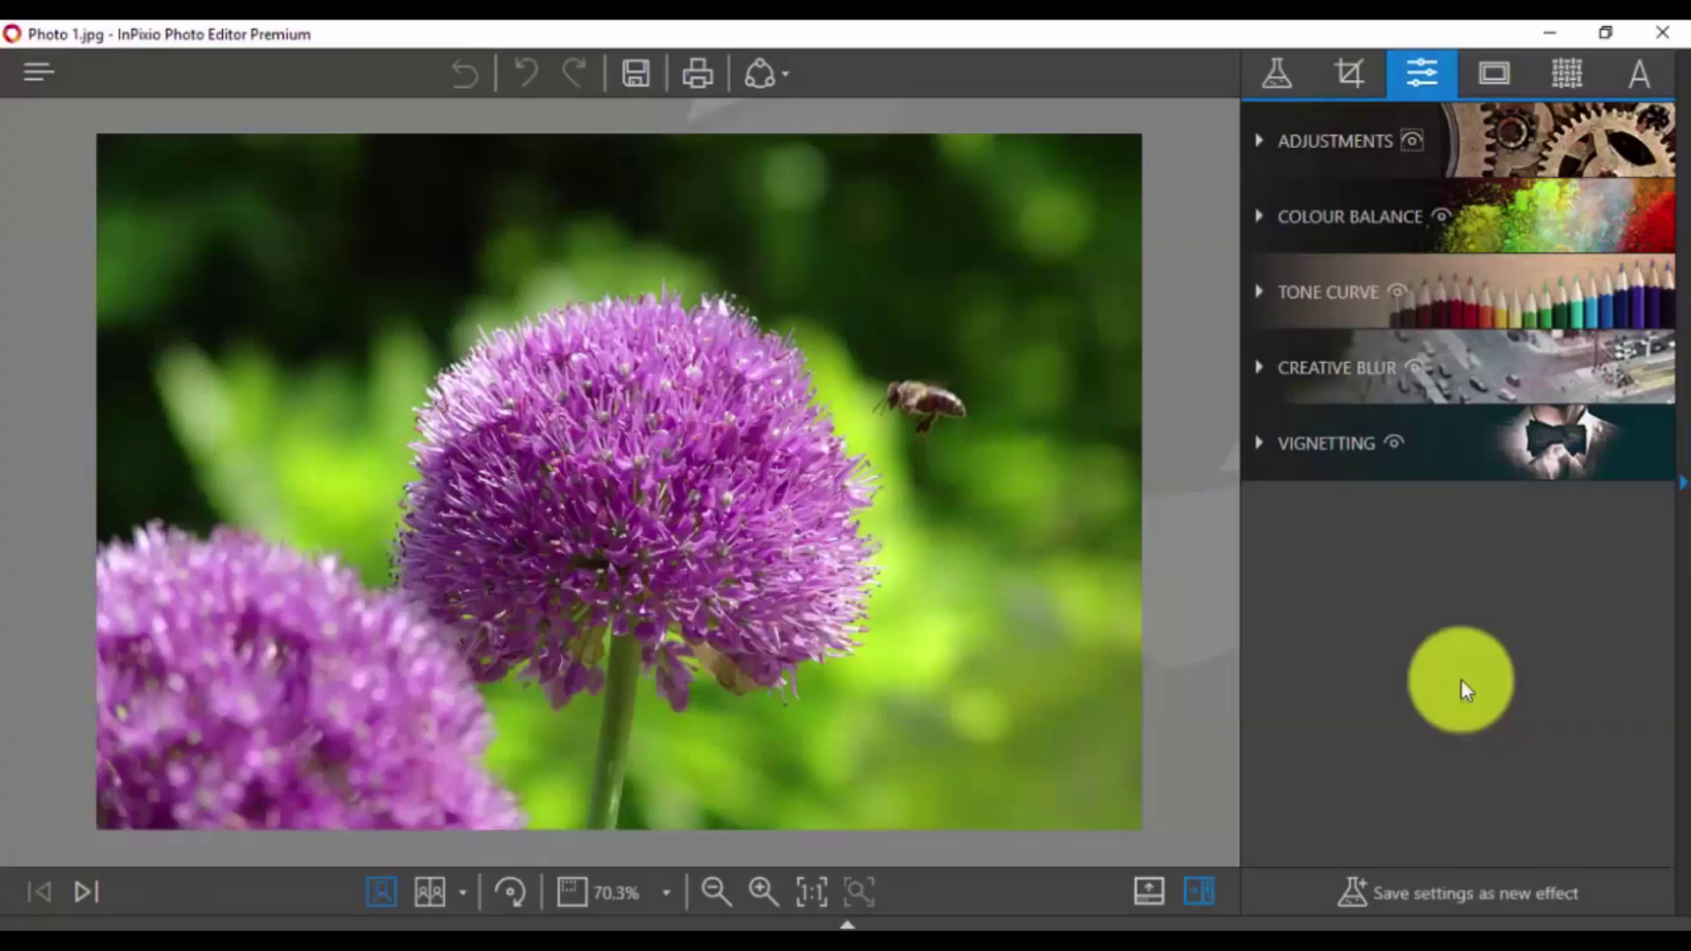
Step: Expand the Adjustments and Creative Blur panels for Photo 1.jpg
left_click(1301, 138)
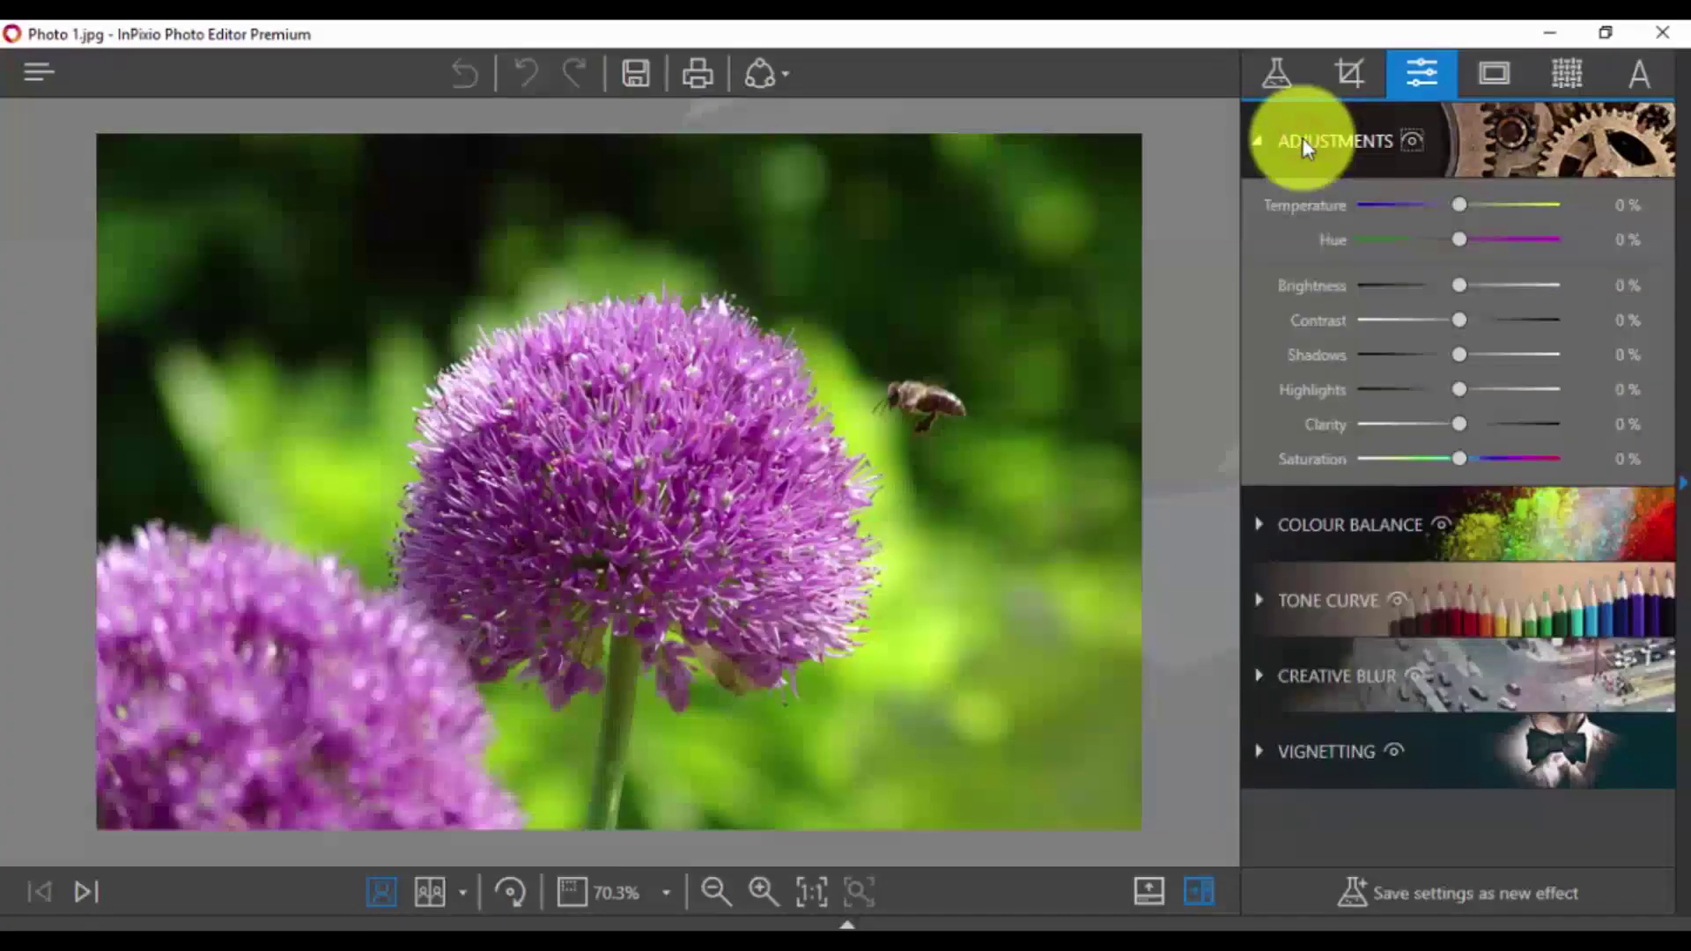
left_click(1251, 690)
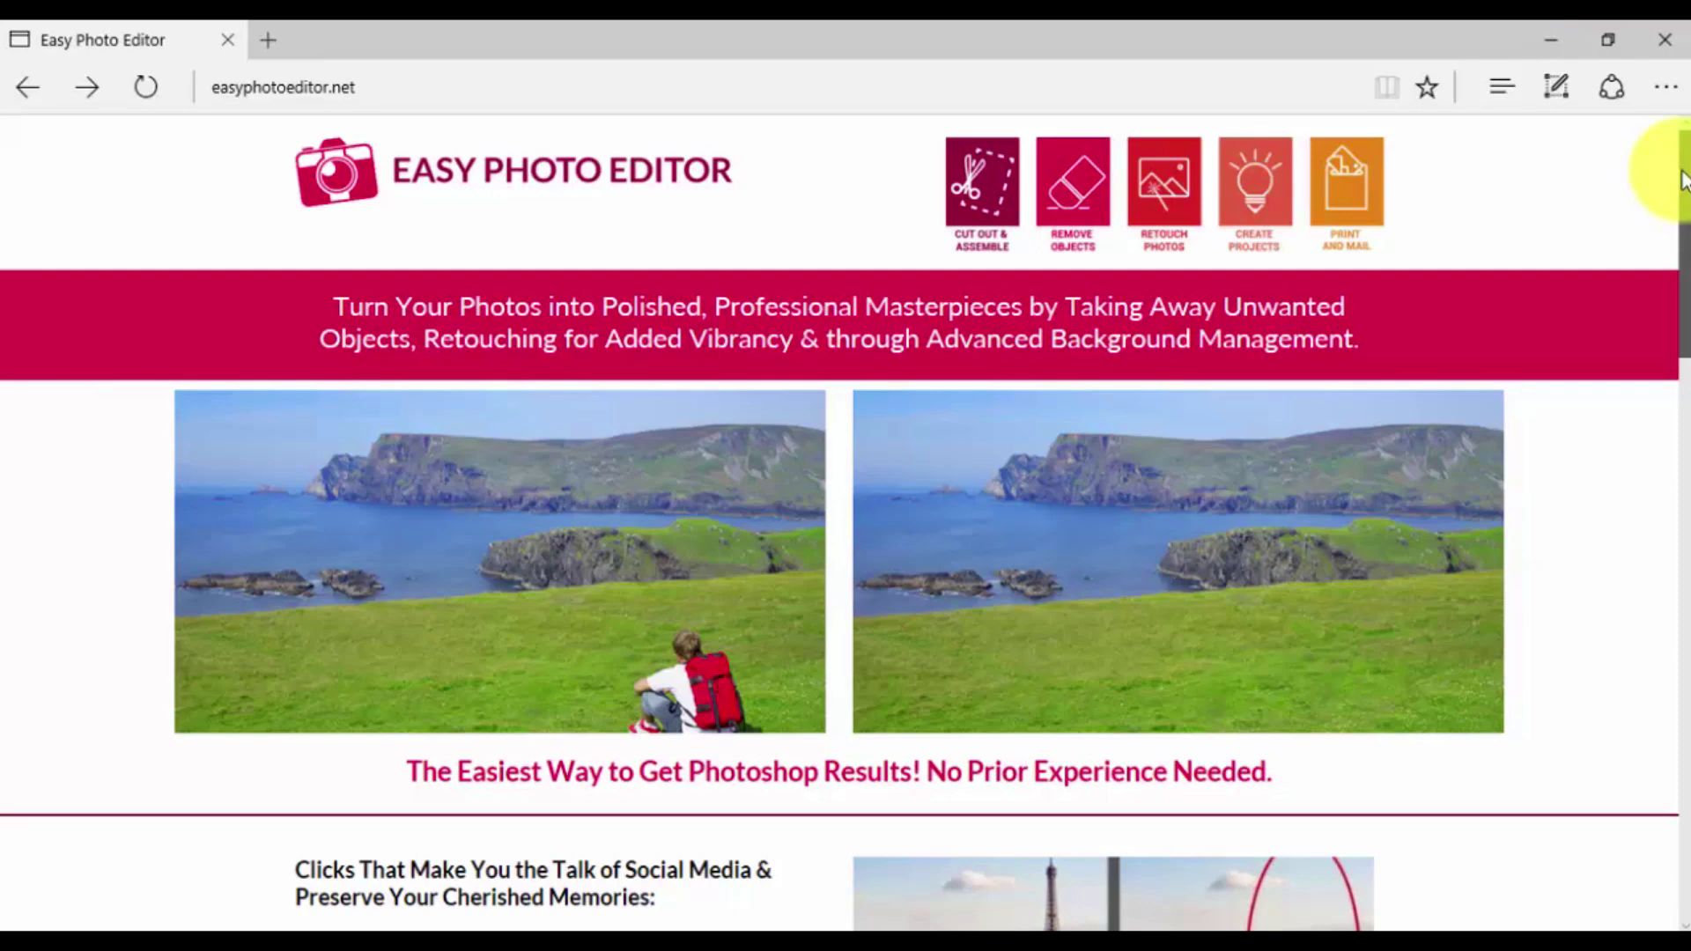
left_click_drag(1685, 179, 1685, 656)
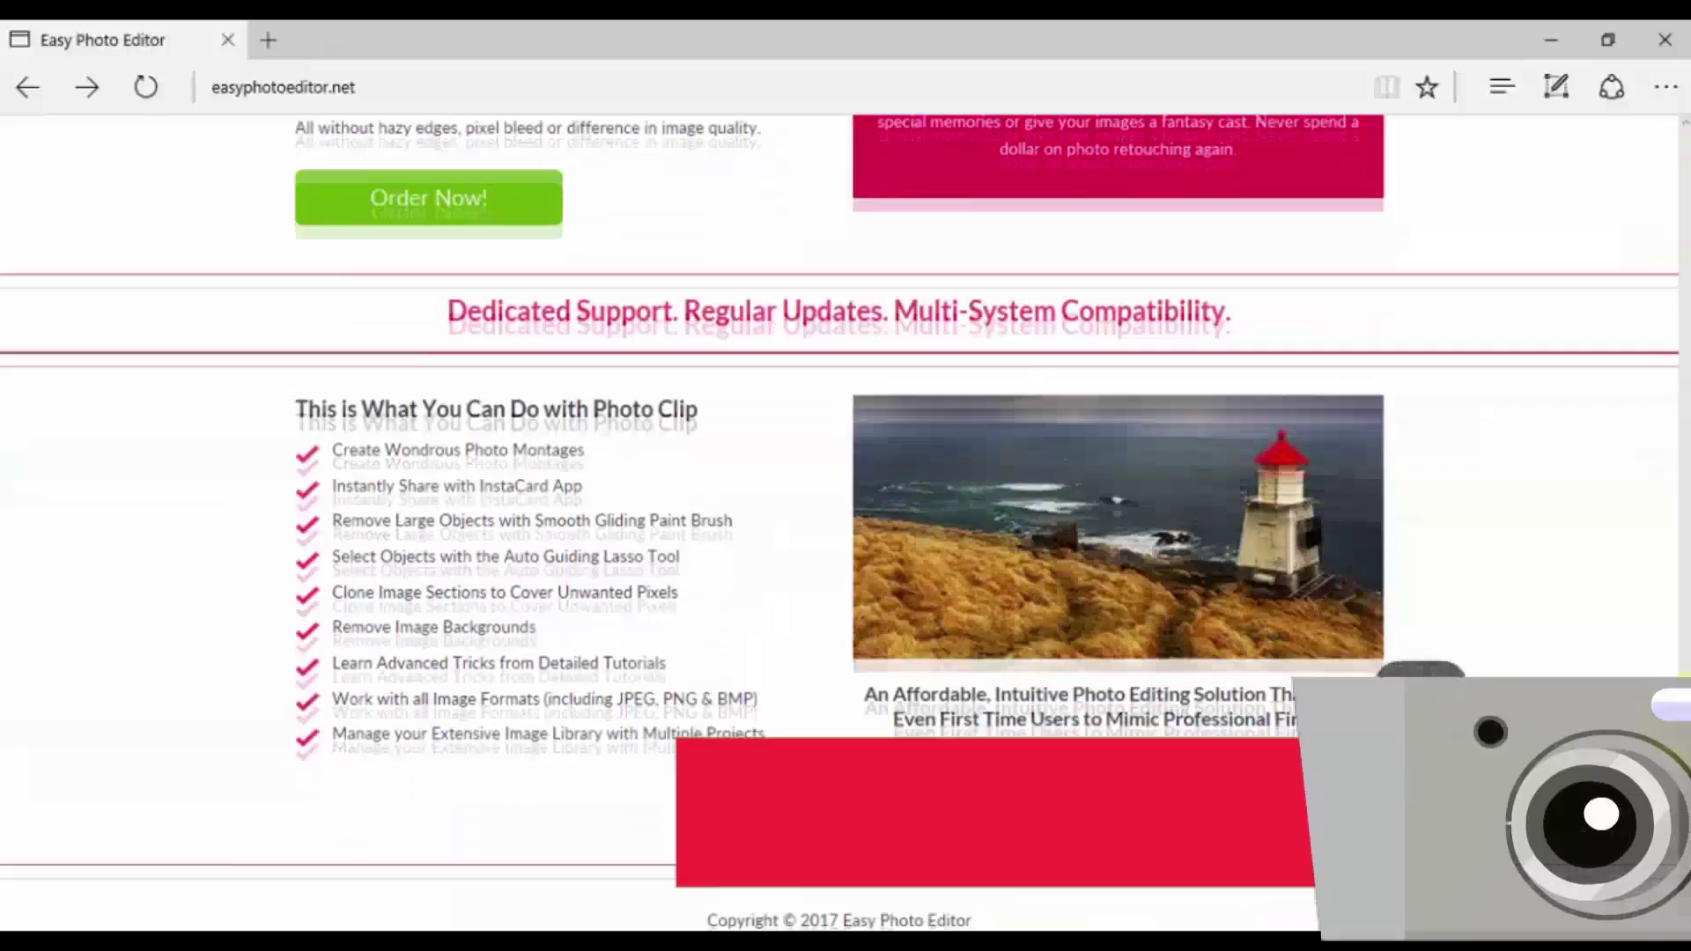